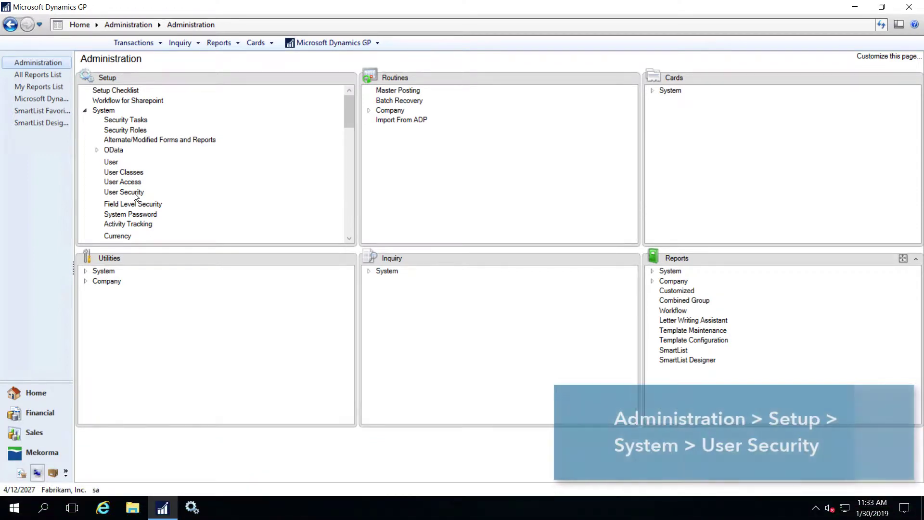
Give the selected user the MEKORMA_BATCH_AUTHORIZER role in Fabrikam, Inc., show only selected roles, and save.
click(134, 193)
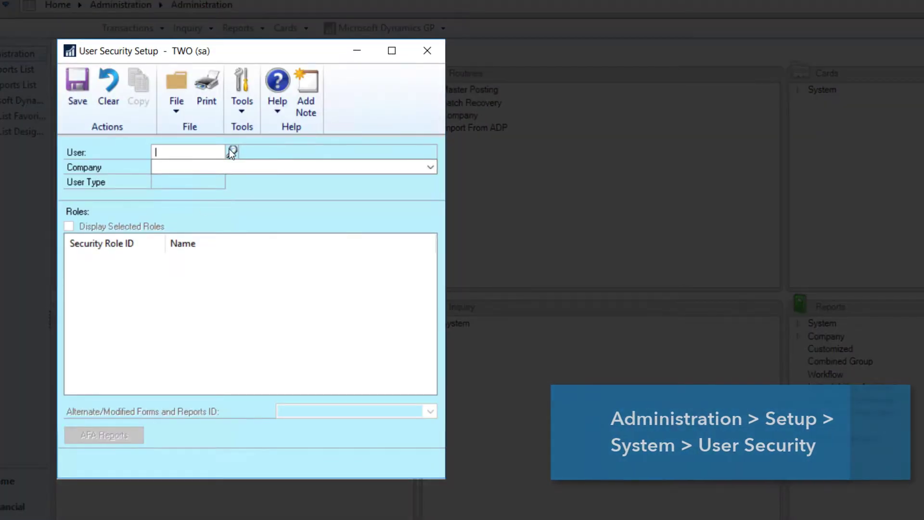
click(232, 151)
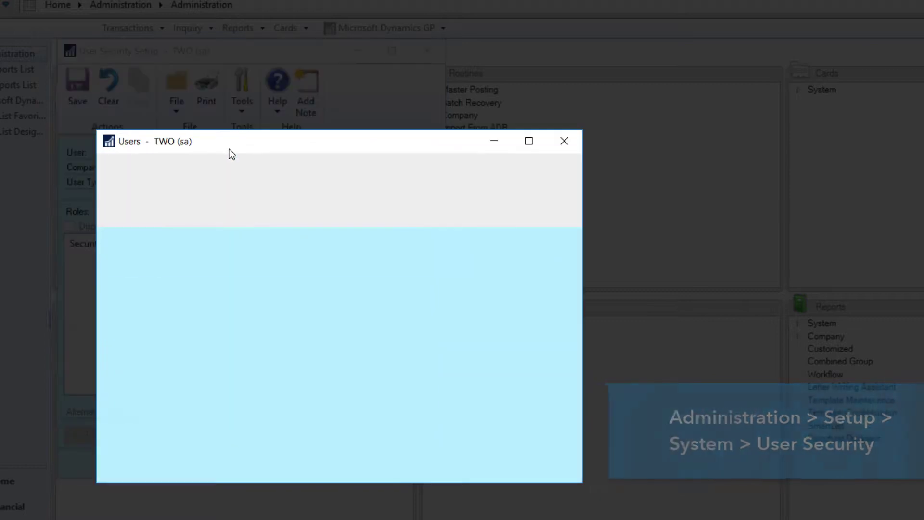
click(126, 172)
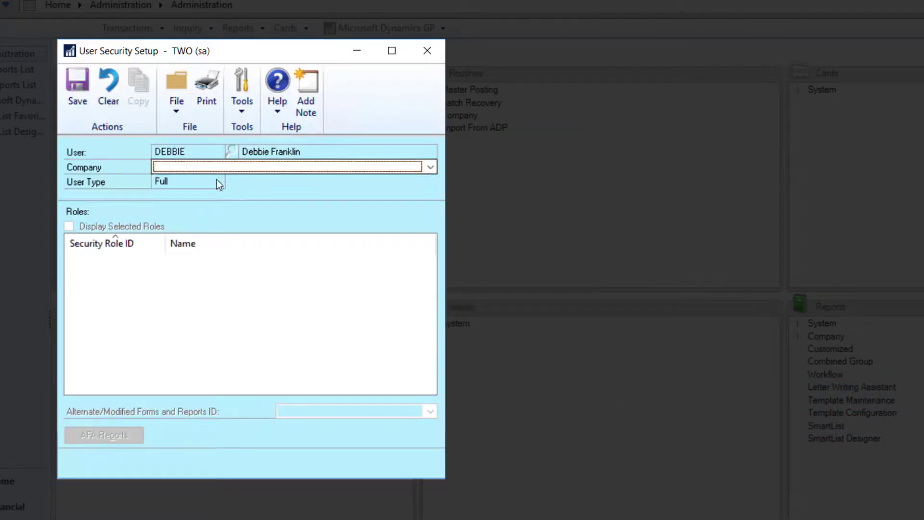
click(296, 171)
click(295, 201)
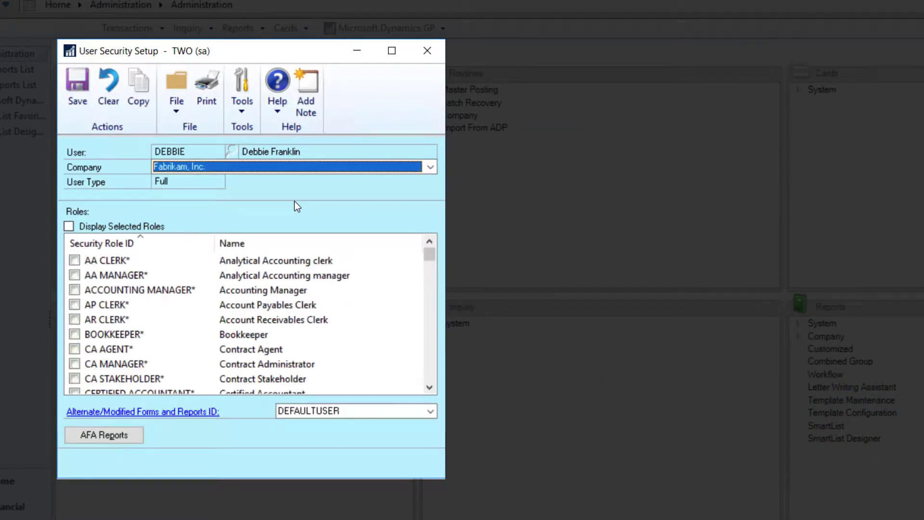
drag(430, 263, 431, 317)
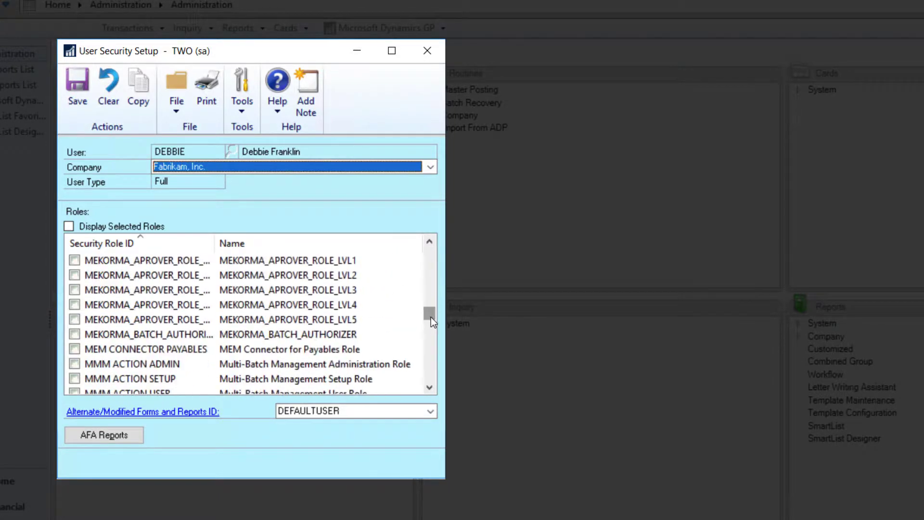
click(73, 334)
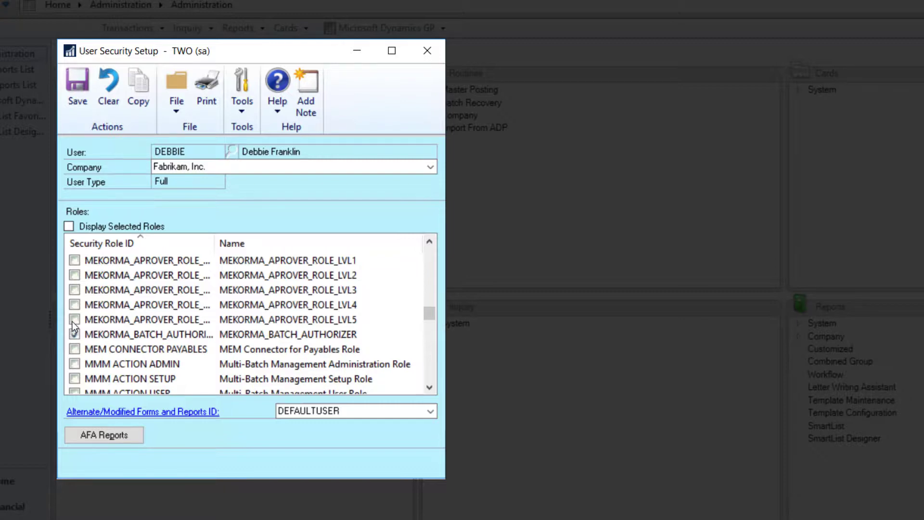
click(71, 227)
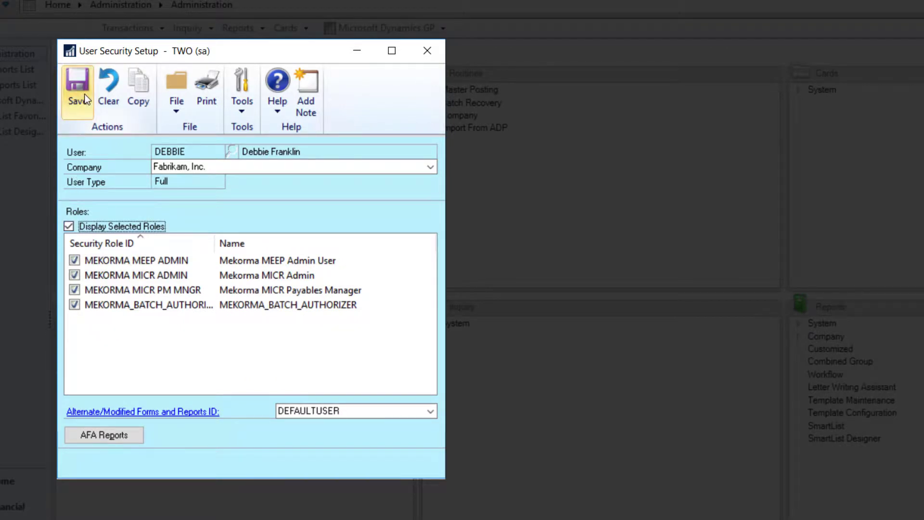
click(85, 94)
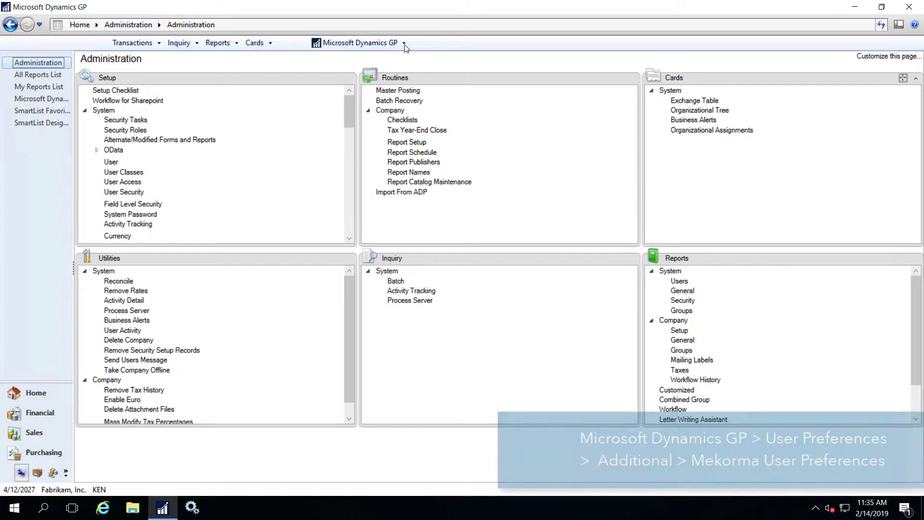
Bring up Mekorma User Preferences through User Preferences > Additional.
click(404, 44)
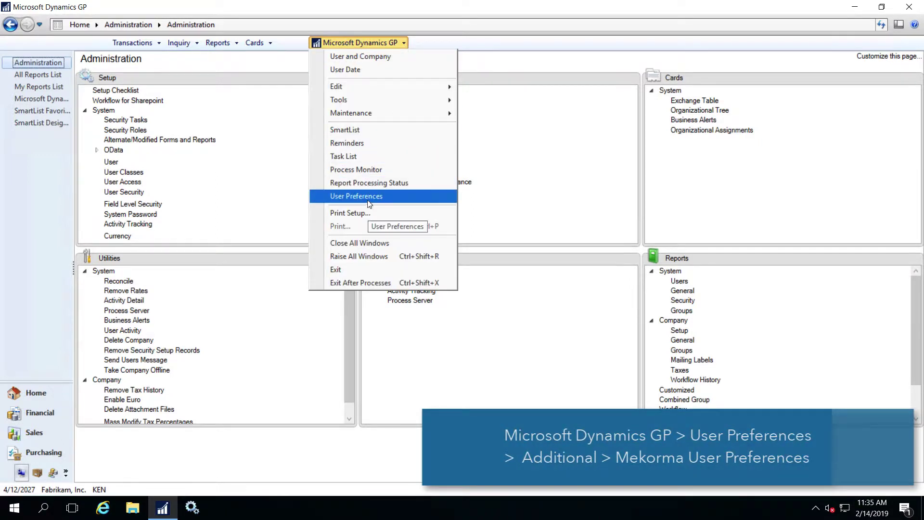
click(356, 196)
click(288, 106)
click(351, 148)
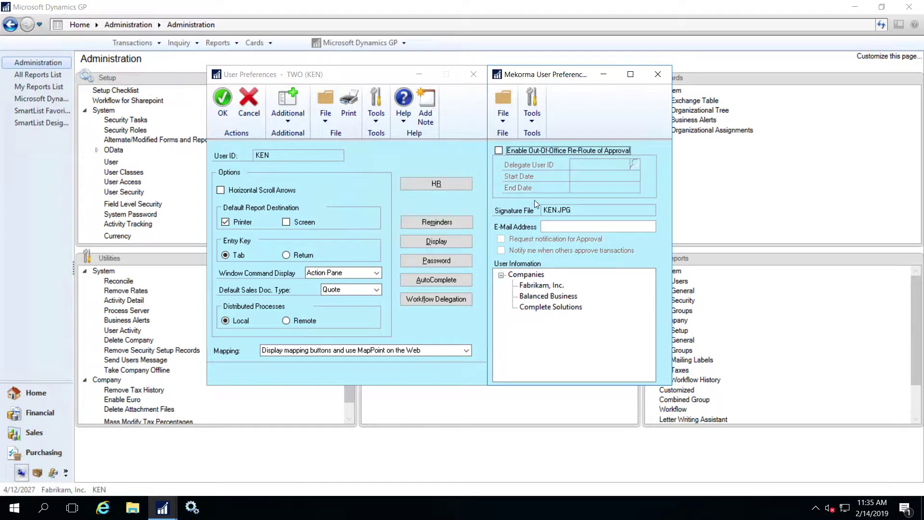
Enter the user's approval e-mail address, tick both approval notifications and enable Out-Of-Office Re-Route.
click(558, 226)
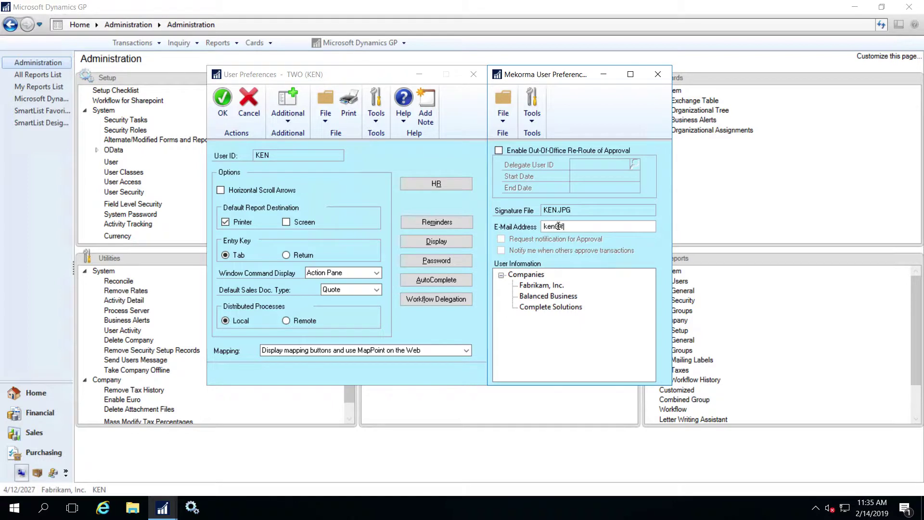
key(Tab)
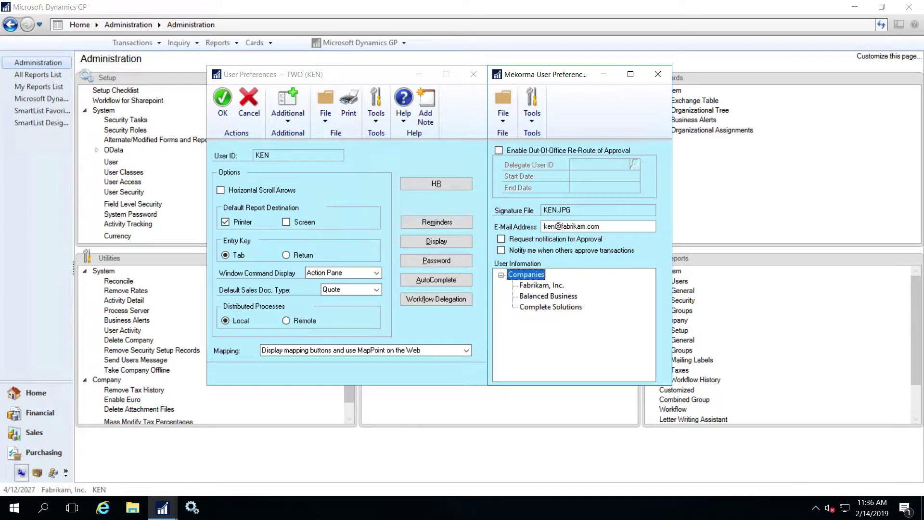
click(500, 240)
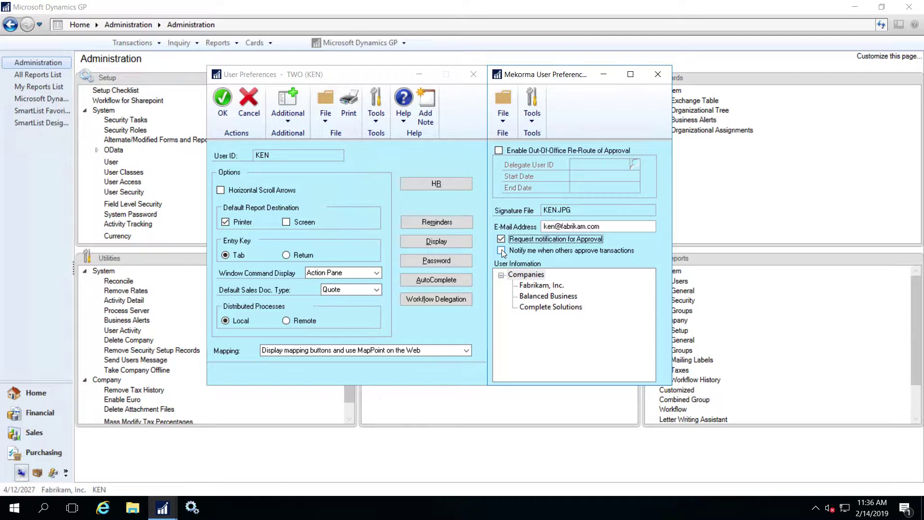
click(502, 251)
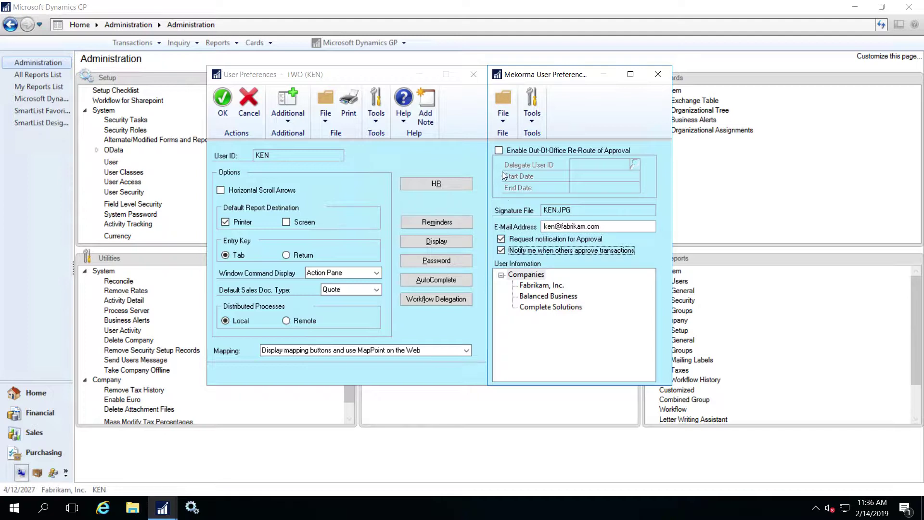
click(499, 151)
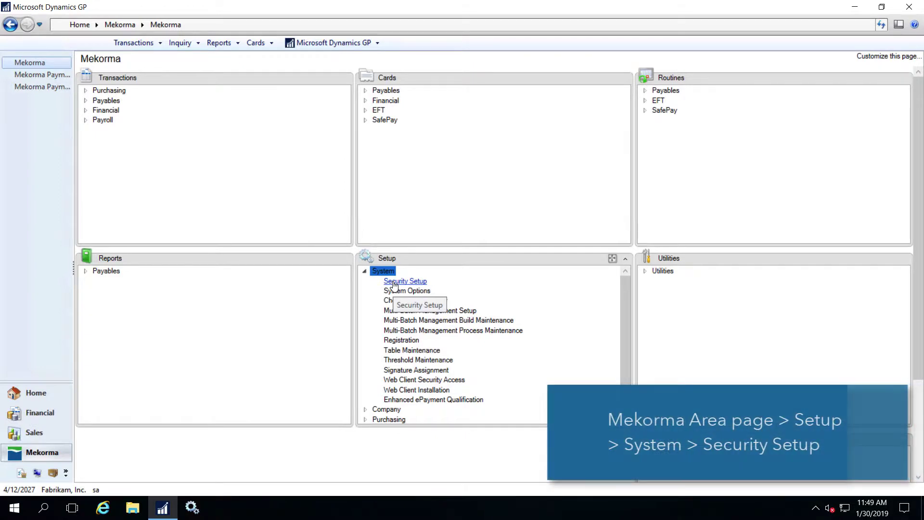
Open Mekorma Security Setup, then view and close Fabrikam's Legacy Security window.
click(394, 284)
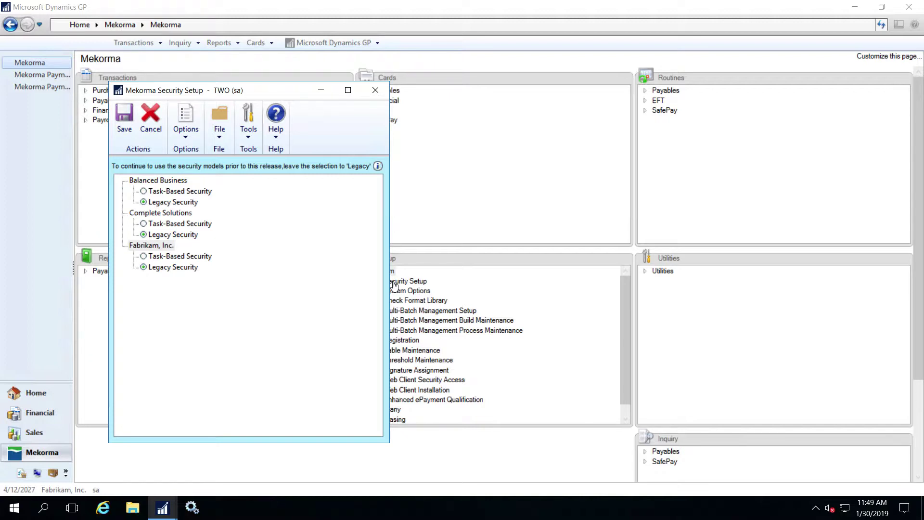
click(195, 270)
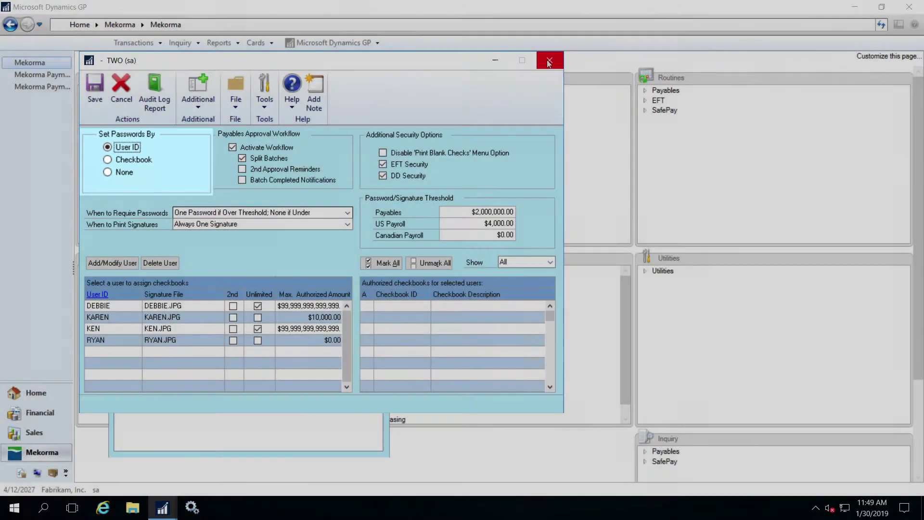
click(548, 62)
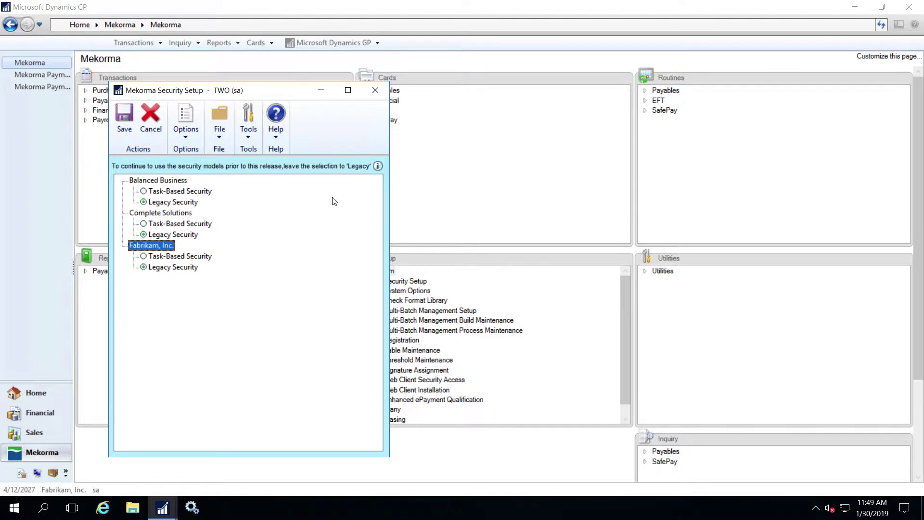
Set Fabrikam, Inc. to Task-Based Security and tick Split Batches.
click(144, 257)
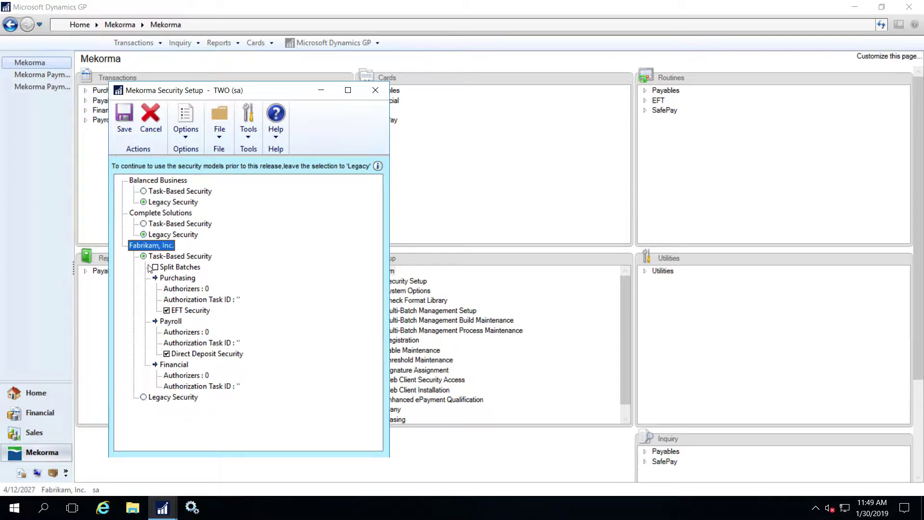
click(154, 268)
Require 1 Purchasing authorizer for Fabrikam using the MEKORMA_BATCH_AUTHORIZER task.
click(182, 289)
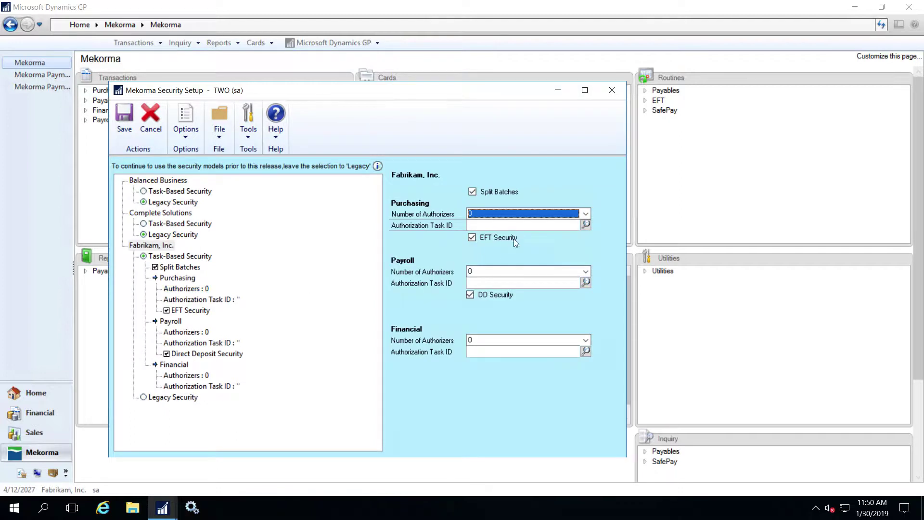
click(586, 215)
click(584, 232)
click(586, 224)
text(mek)
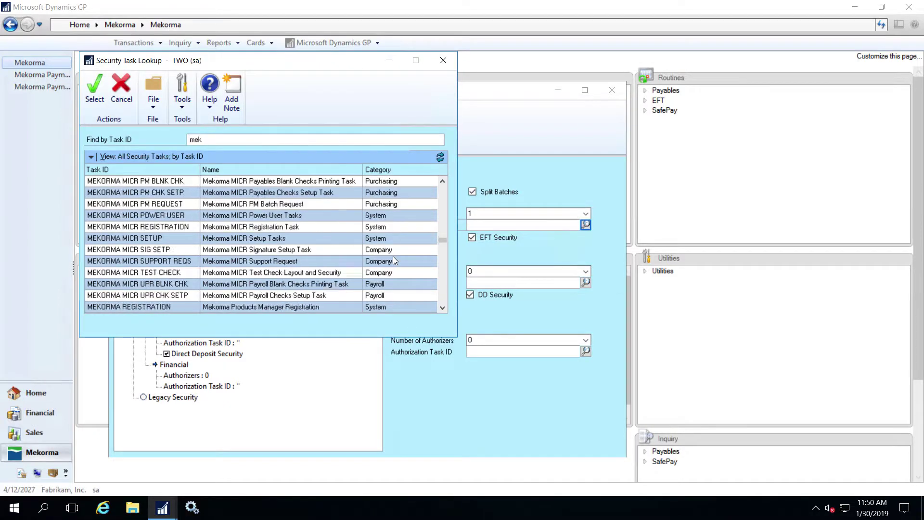
scroll(392, 256, down, 3)
click(313, 283)
click(95, 89)
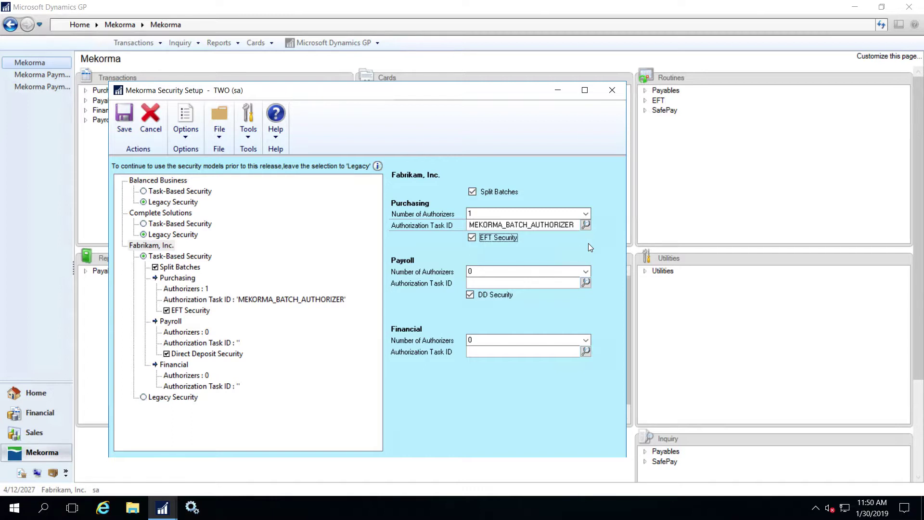
Require 2 Payroll and 1 Financial authorizers, both using MEKORMA_BATCH_AUTHORIZER.
click(585, 271)
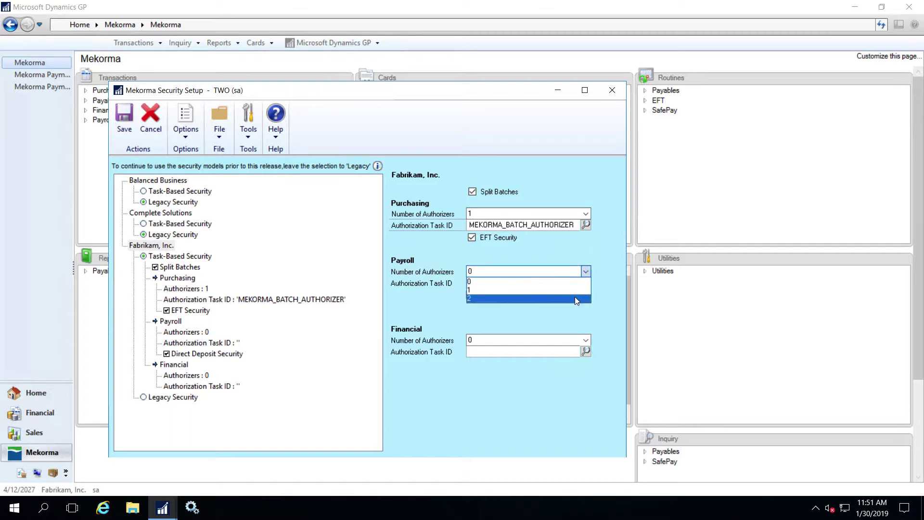
click(575, 296)
click(585, 340)
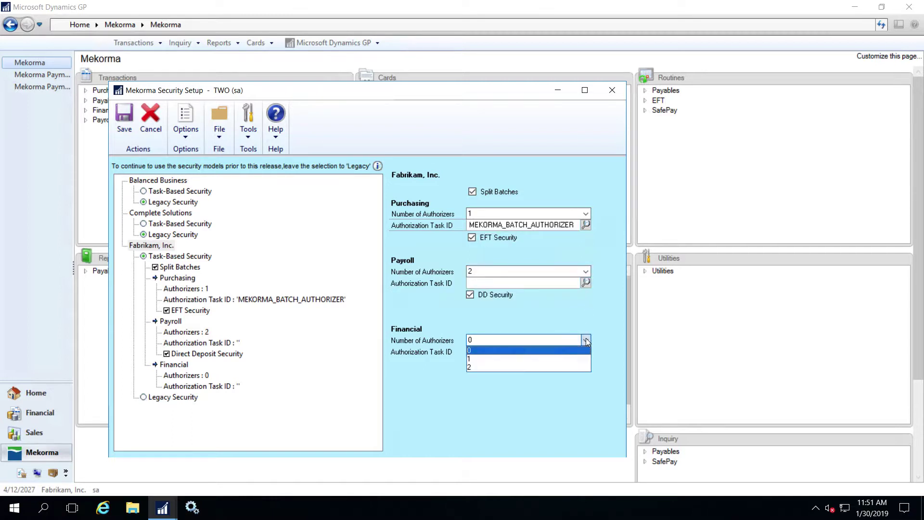
click(583, 356)
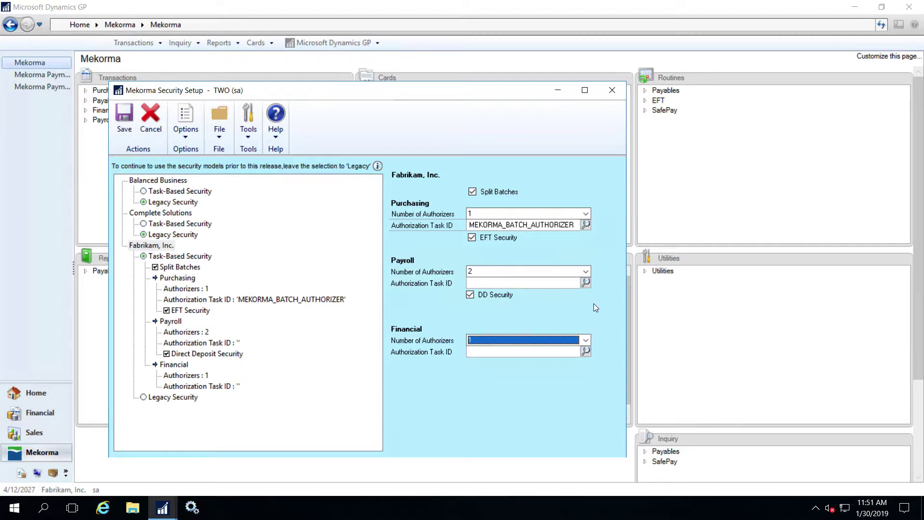
click(585, 284)
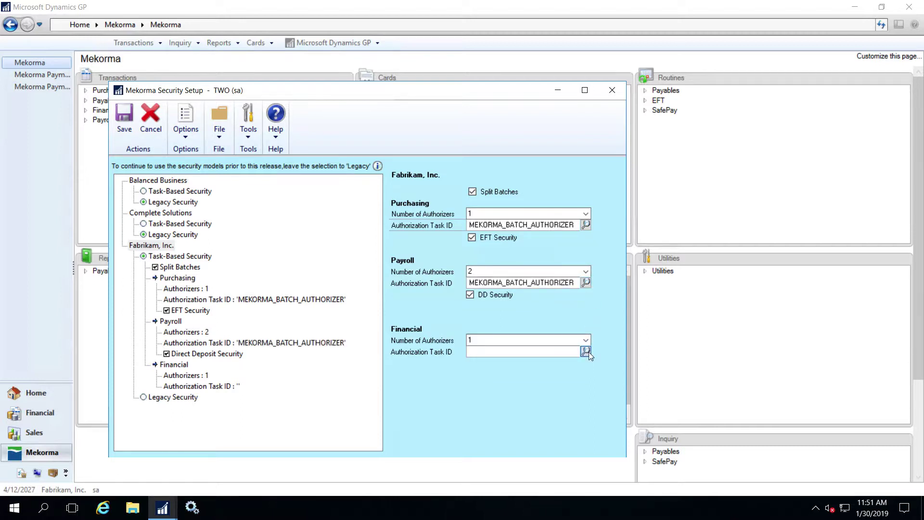
click(585, 352)
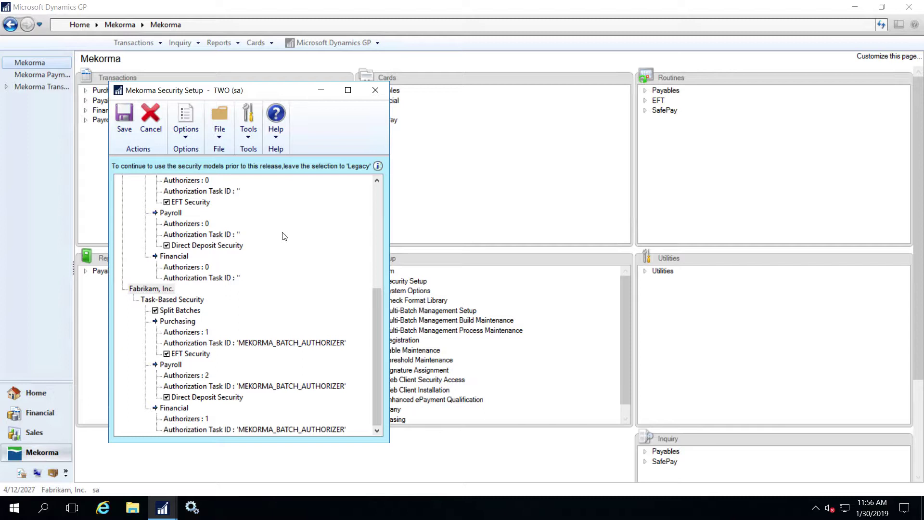
Enable Legacy Security Selection under Options and save the security setup.
click(185, 126)
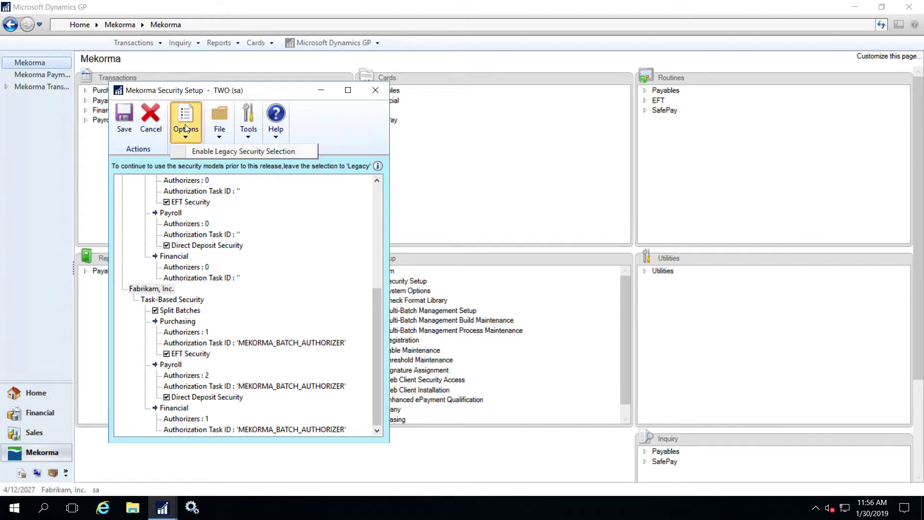
click(199, 151)
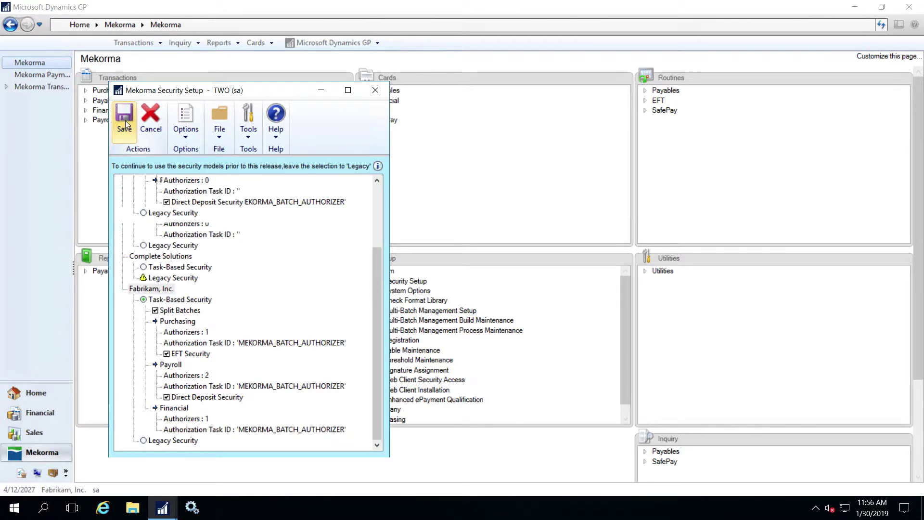
click(126, 123)
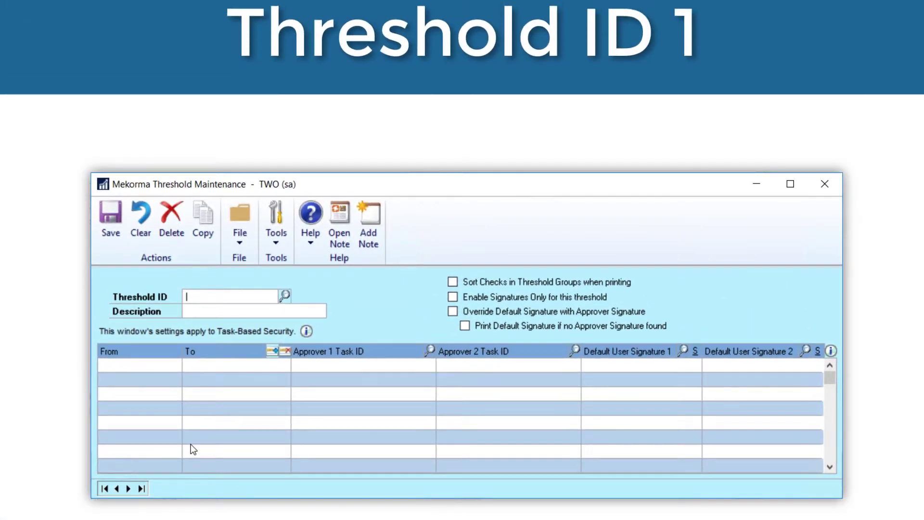
Enter AP_APPROVAL_1 as the new Threshold ID.
text(API)
text(_APPROVAL)
text(_1)
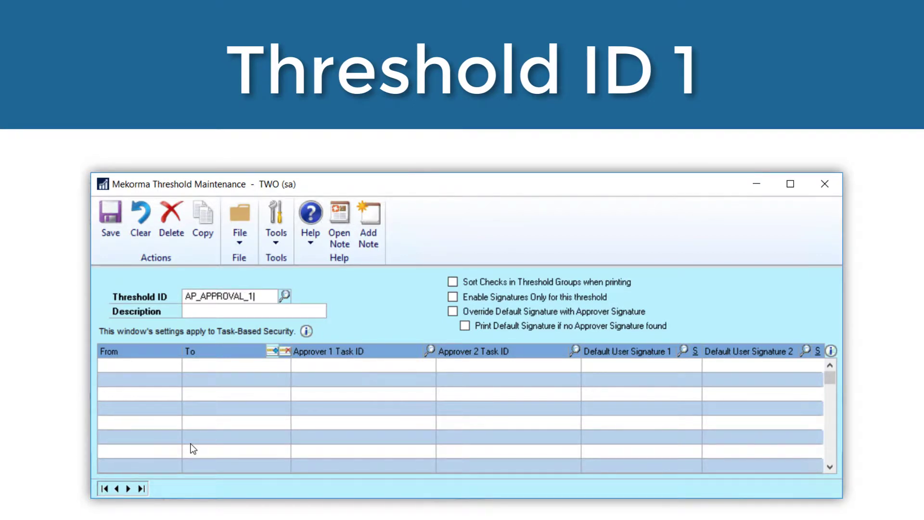
key(Tab)
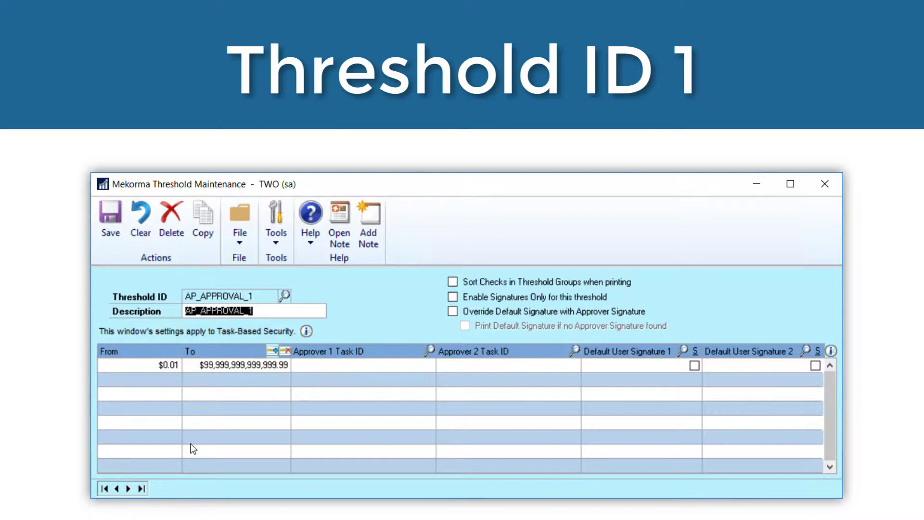
Set the first range's upper limit to 15000.
click(225, 367)
text(150000.00)
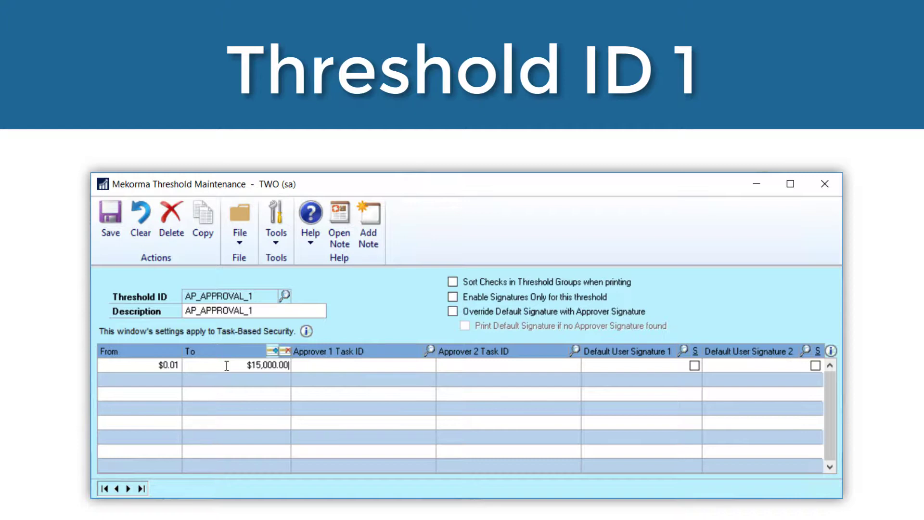
key(Tab)
Assign MEKORMA_APROVER_TASK_LVL1 as the first level's approver task.
click(429, 349)
text(mek)
scroll(328, 358, down, 6)
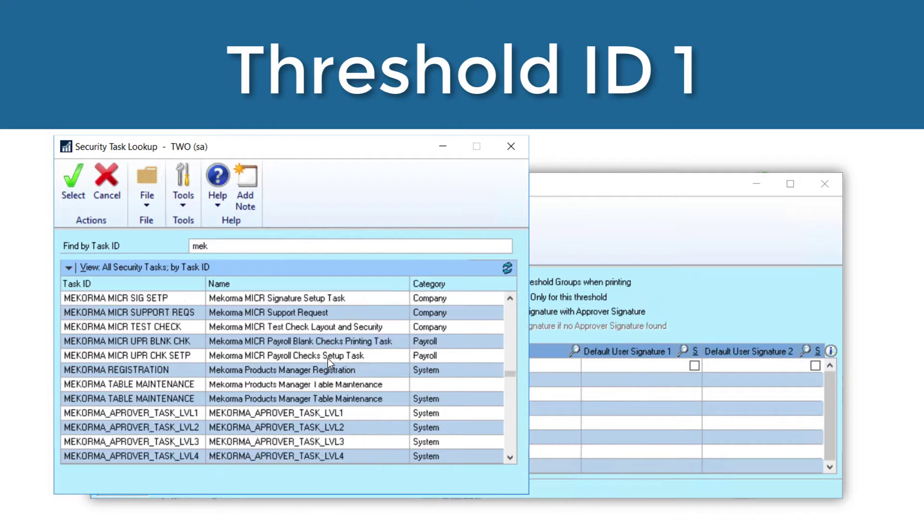
click(326, 357)
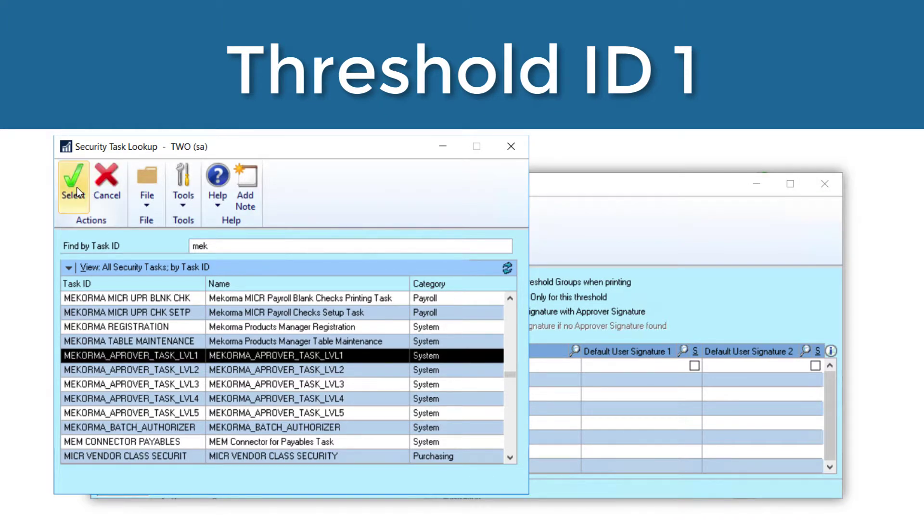
click(76, 186)
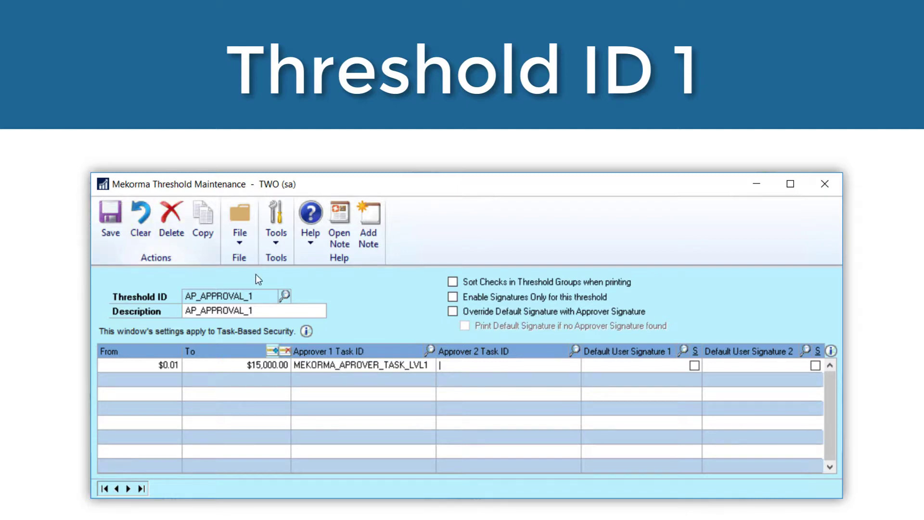
Choose the first default signature user for the $0.01–$15,000.00 level and tick its S box.
click(681, 348)
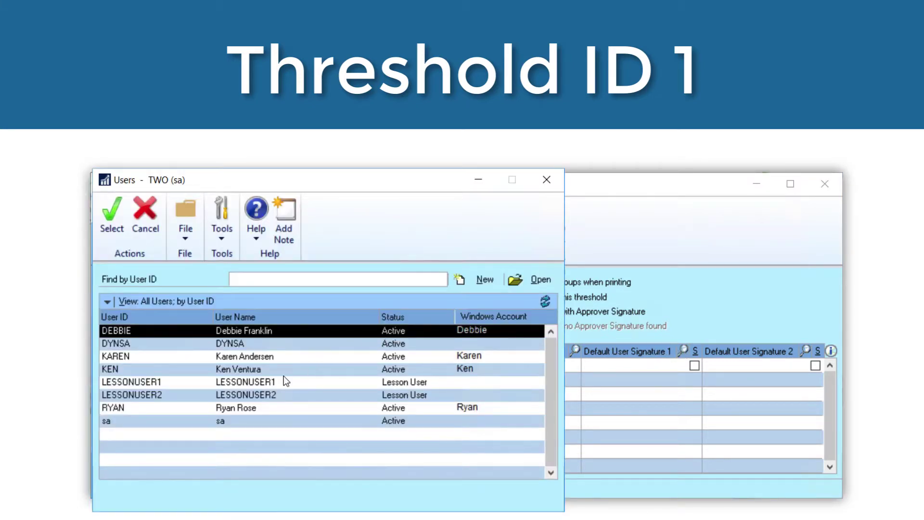
click(274, 363)
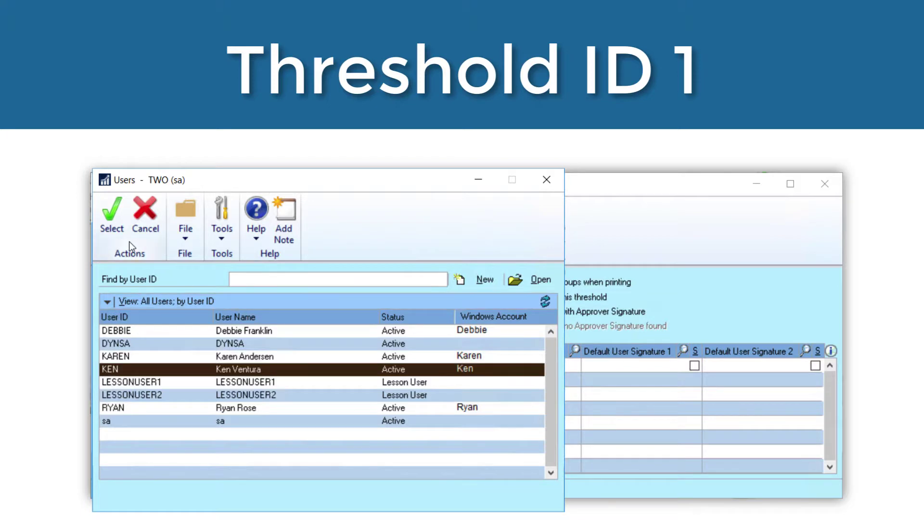
click(117, 227)
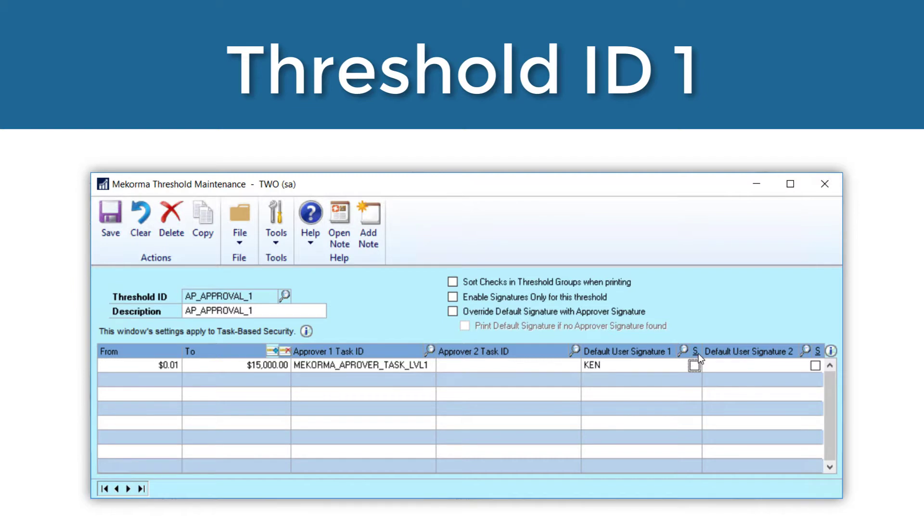
click(694, 365)
Include the second signature line on the $15,000.01 level and save AP_APPROVAL_1.
key(Tab)
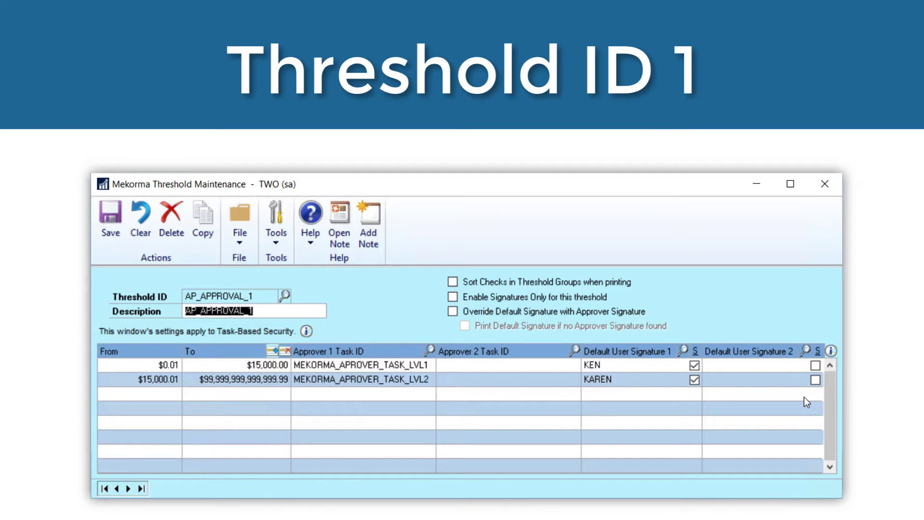
click(815, 380)
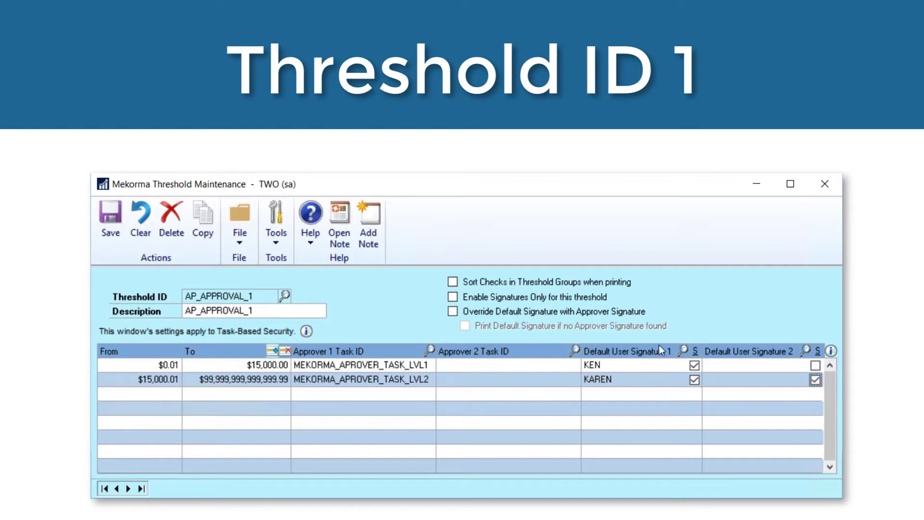
click(111, 221)
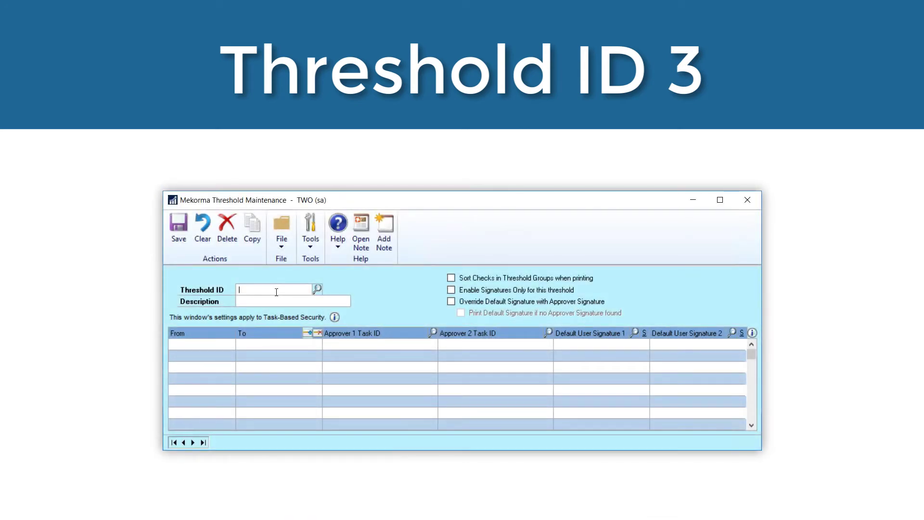
Create threshold AP_APPROVAL_3 and enable Signatures Only for it.
text(AP_APPROVAL_3)
key(Tab)
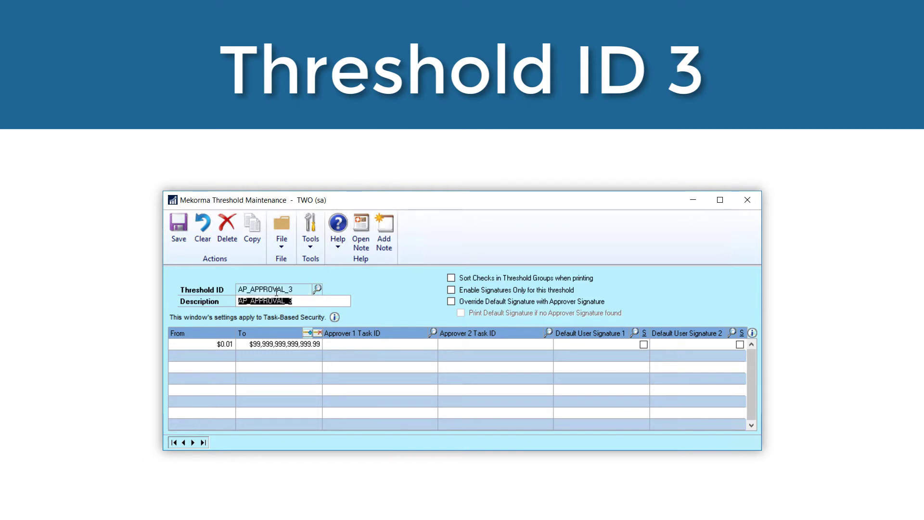
click(451, 290)
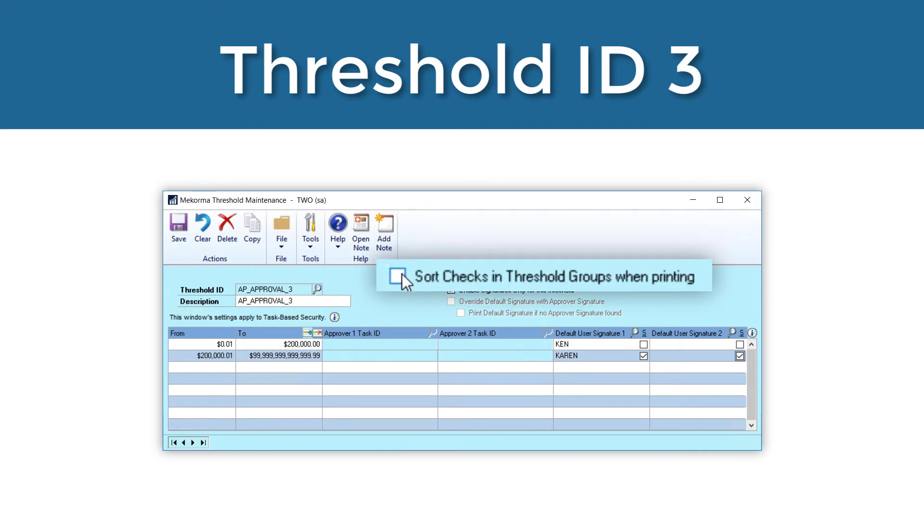
Turn on Sort Checks in Threshold Groups for printing AP_APPROVAL_3 checks.
click(451, 278)
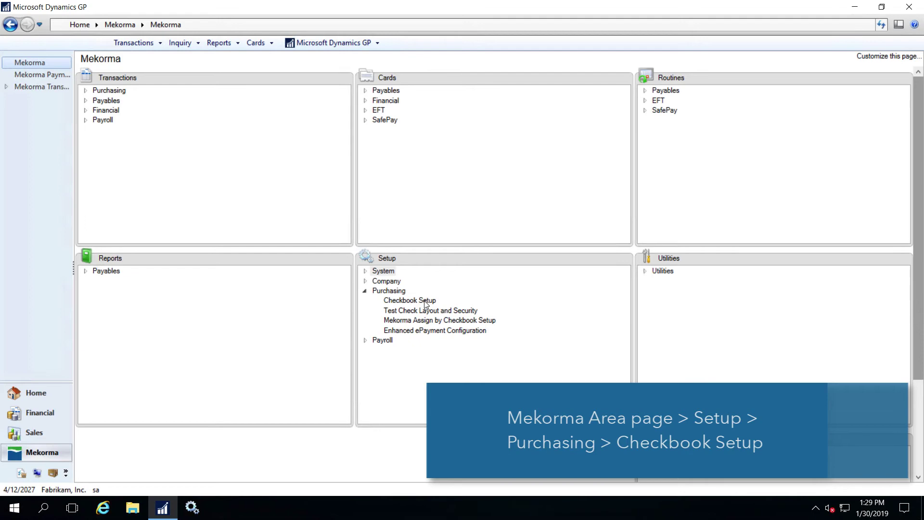
In Checkbook Setup, load FIRST BANK, keep module Purchasing, and assign threshold AP_APPROVAL_1.
click(425, 301)
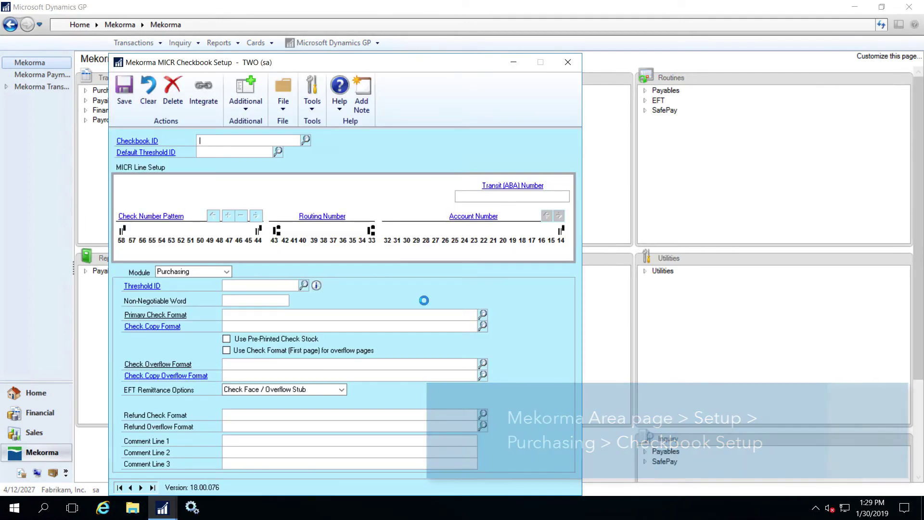
click(306, 140)
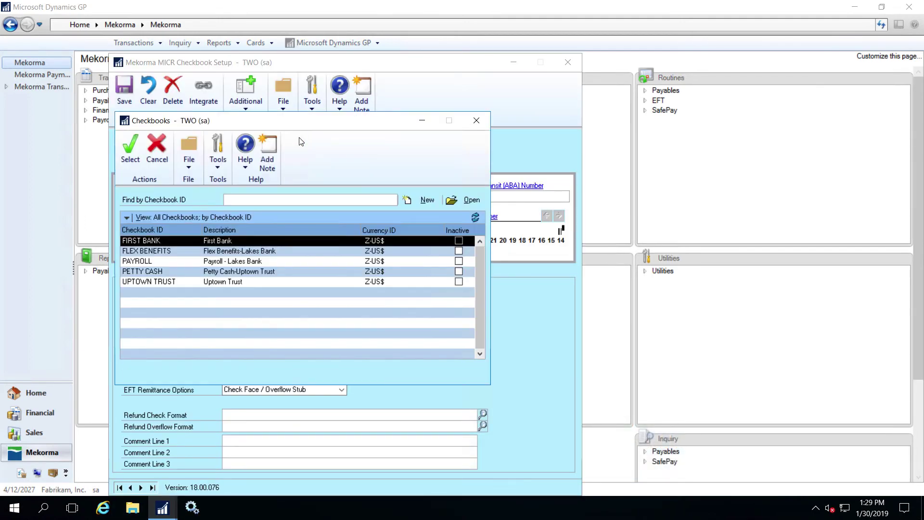
click(140, 149)
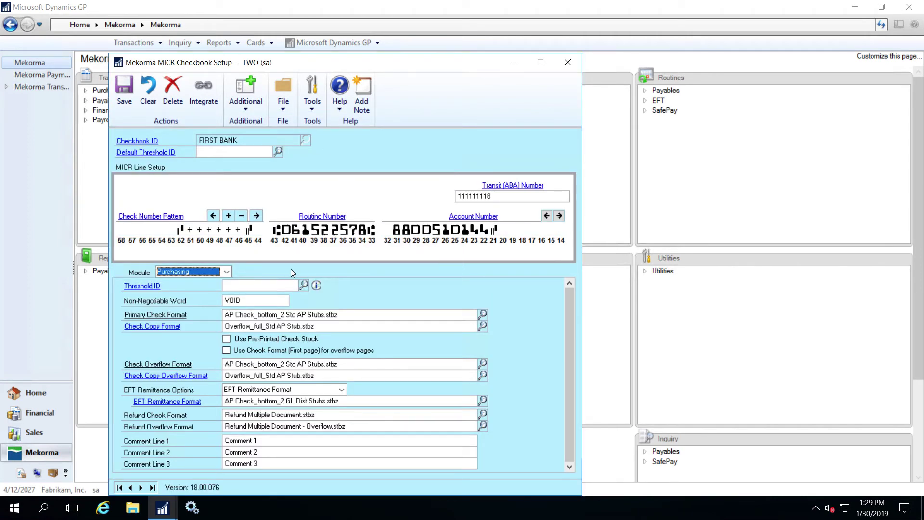
click(226, 272)
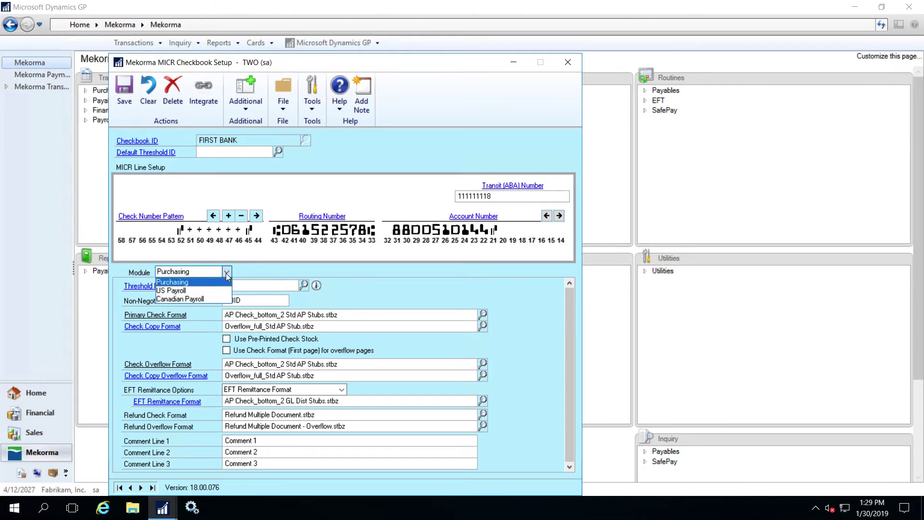
click(225, 283)
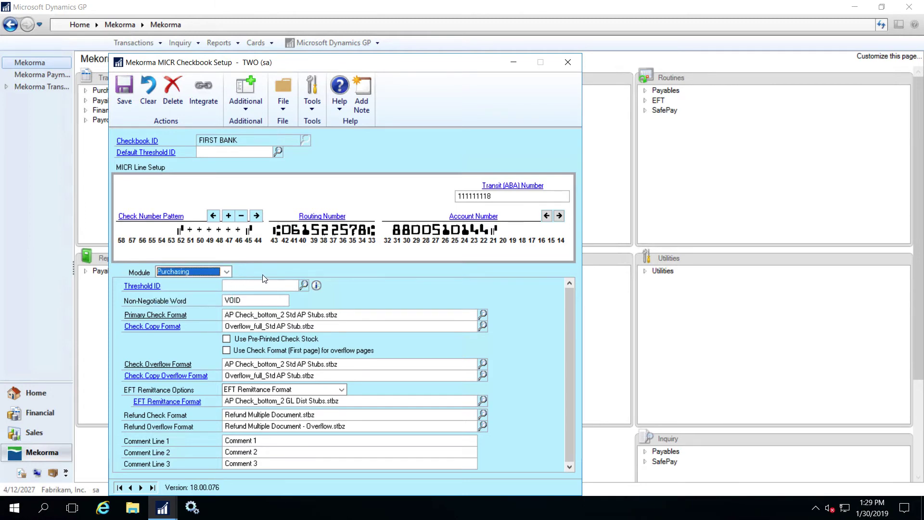
click(303, 285)
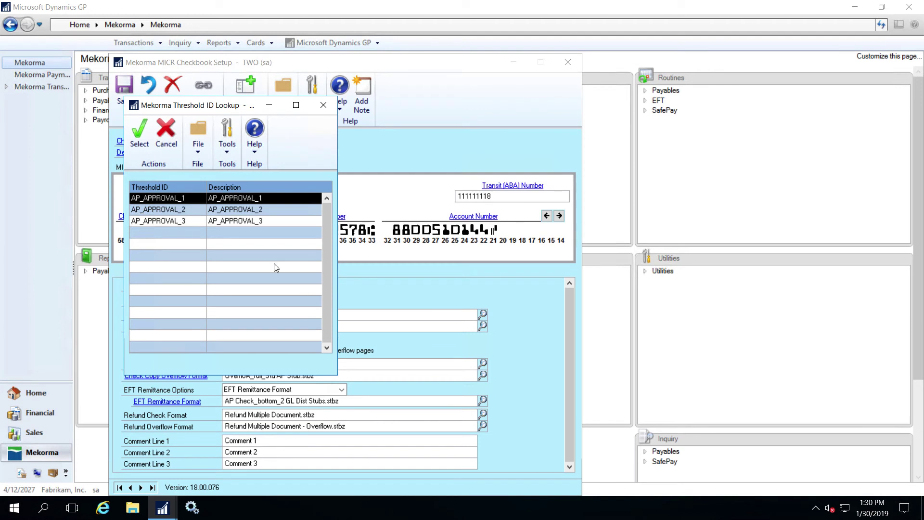
click(146, 148)
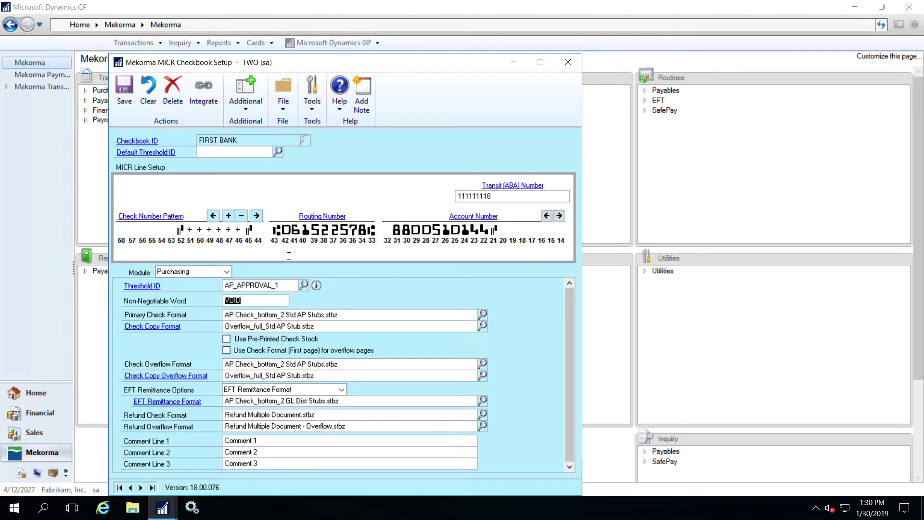
click(316, 285)
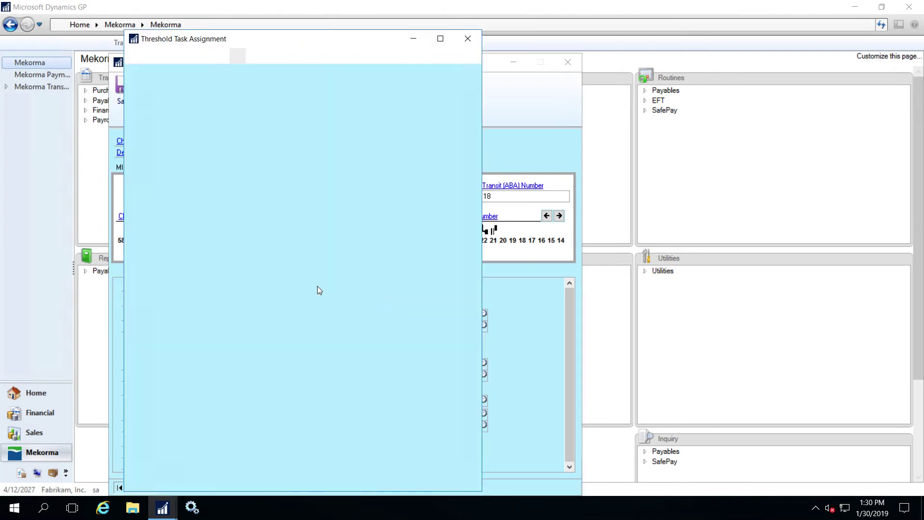
click(148, 202)
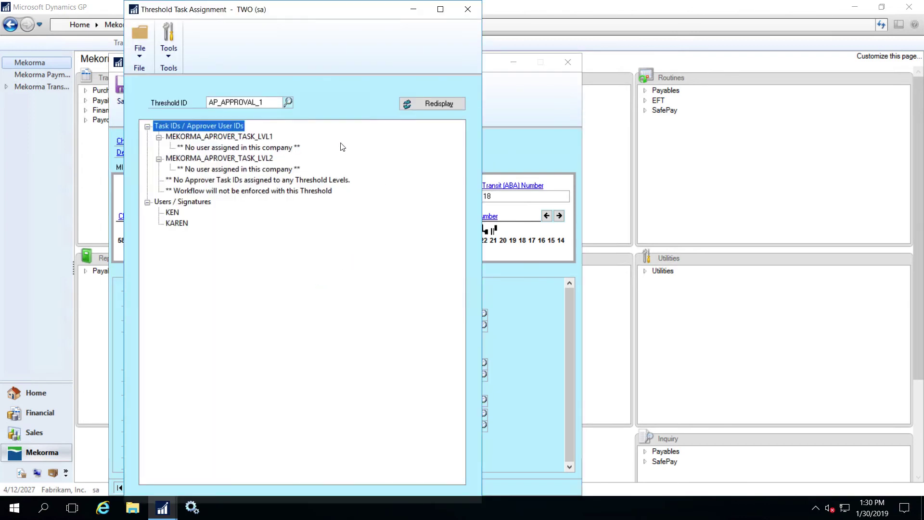
click(288, 102)
click(233, 210)
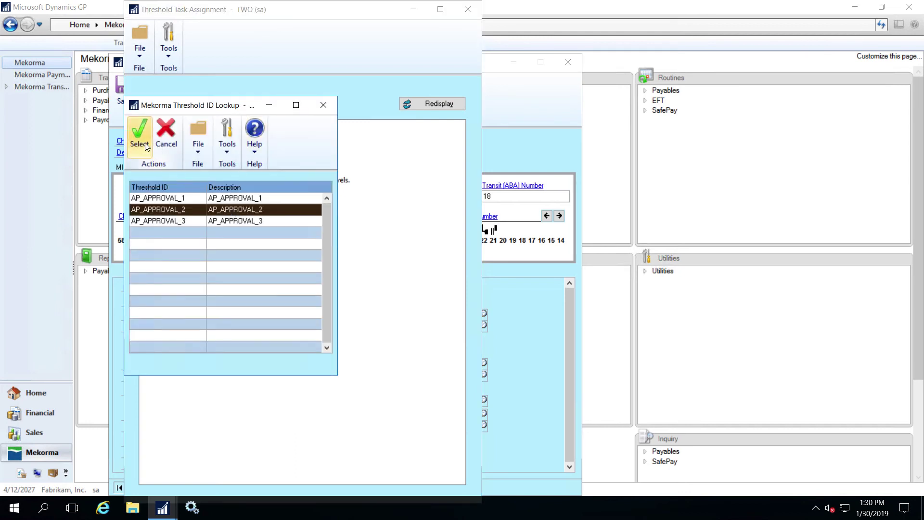
click(140, 132)
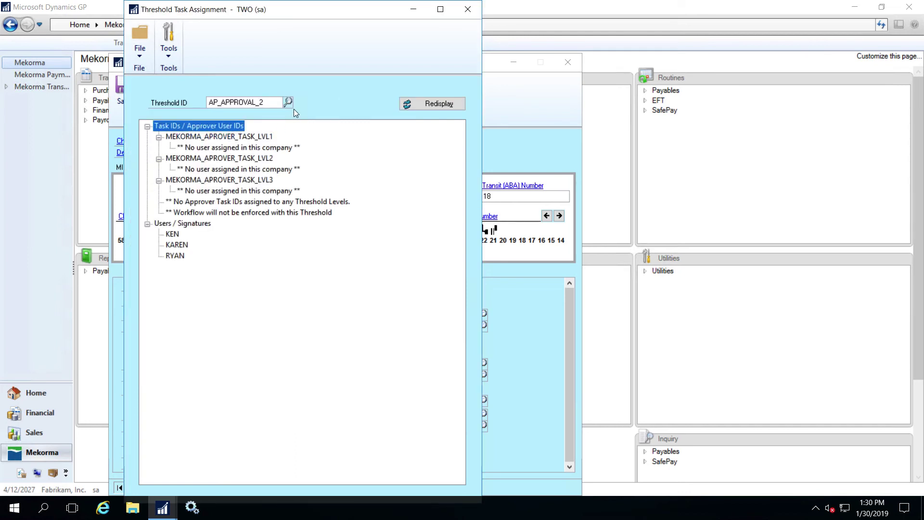
click(287, 102)
click(202, 221)
click(140, 137)
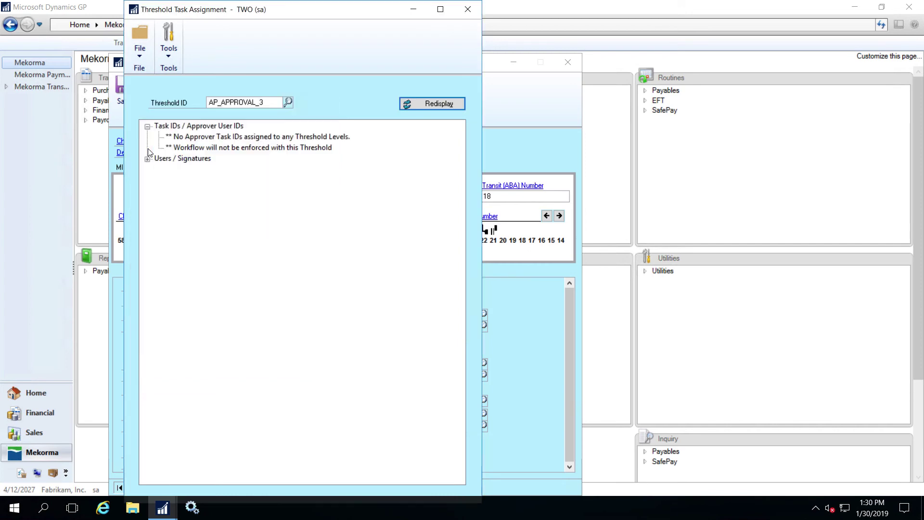
click(466, 10)
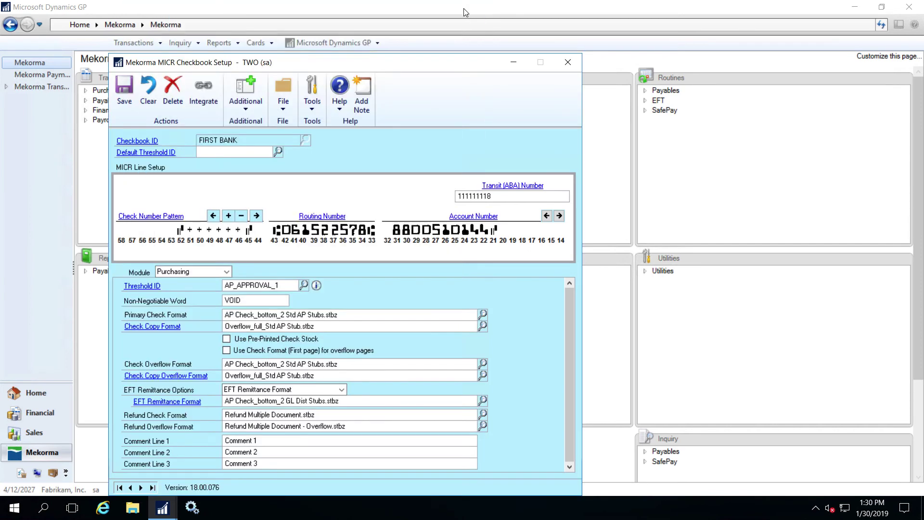